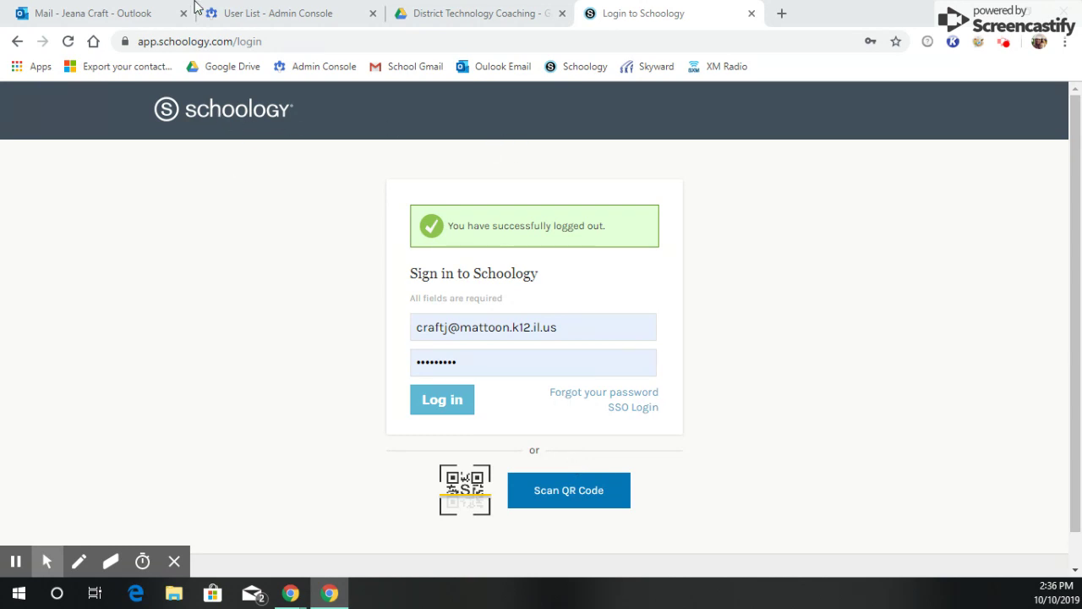
# Log in to Schoology with the account e-mail and password already filled in on the sign-in form
pyautogui.click(470, 328)
pyautogui.click(511, 359)
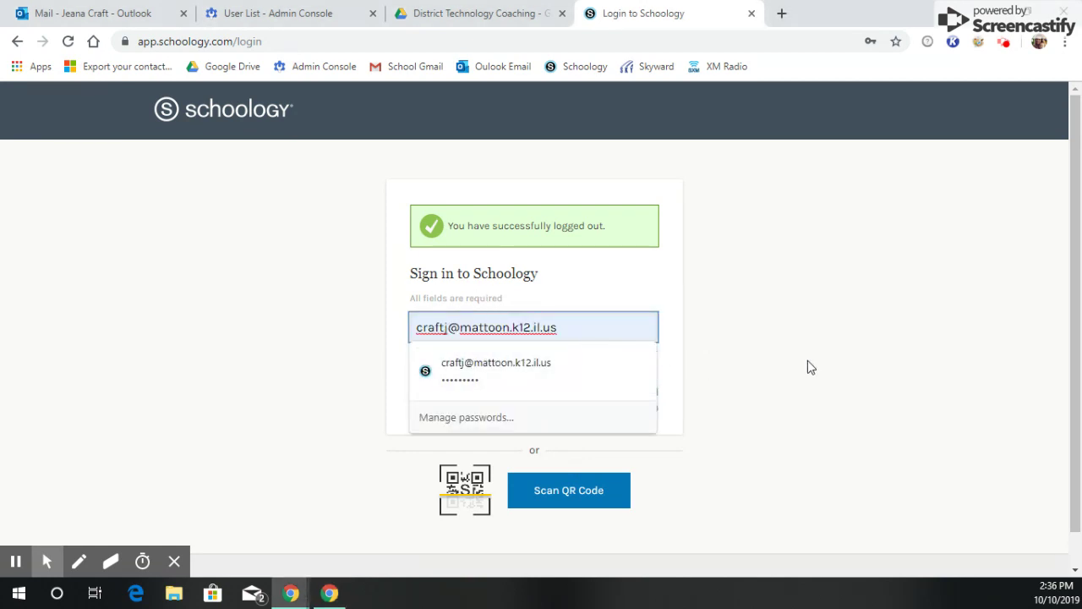
pyautogui.click(470, 367)
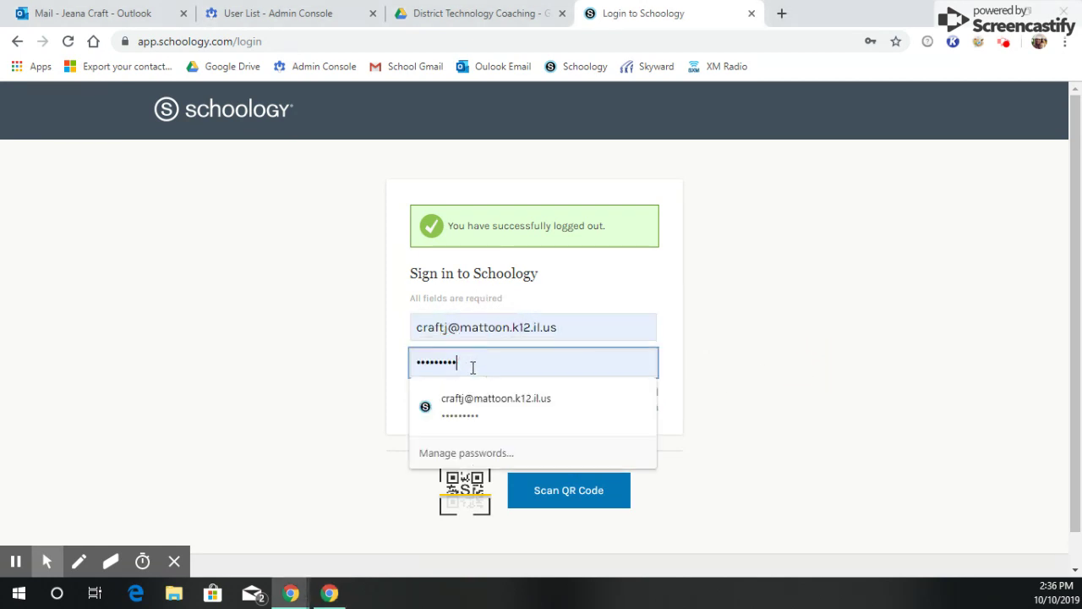
pyautogui.click(391, 389)
pyautogui.click(445, 410)
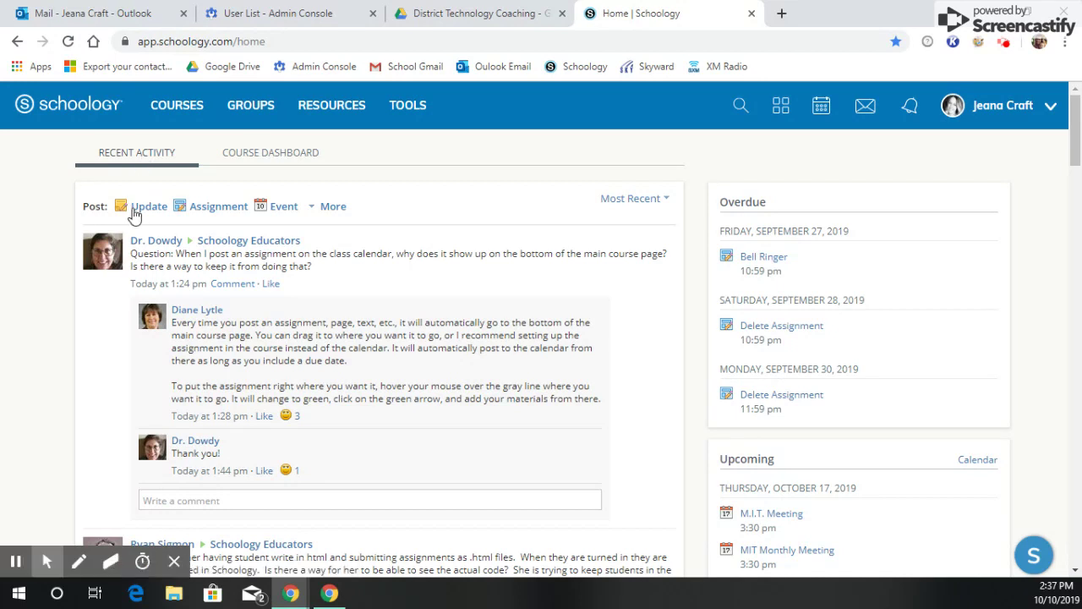
# Start a new course from the My Courses page and name it with the teacher's last name followed by Sandbox
pyautogui.click(191, 114)
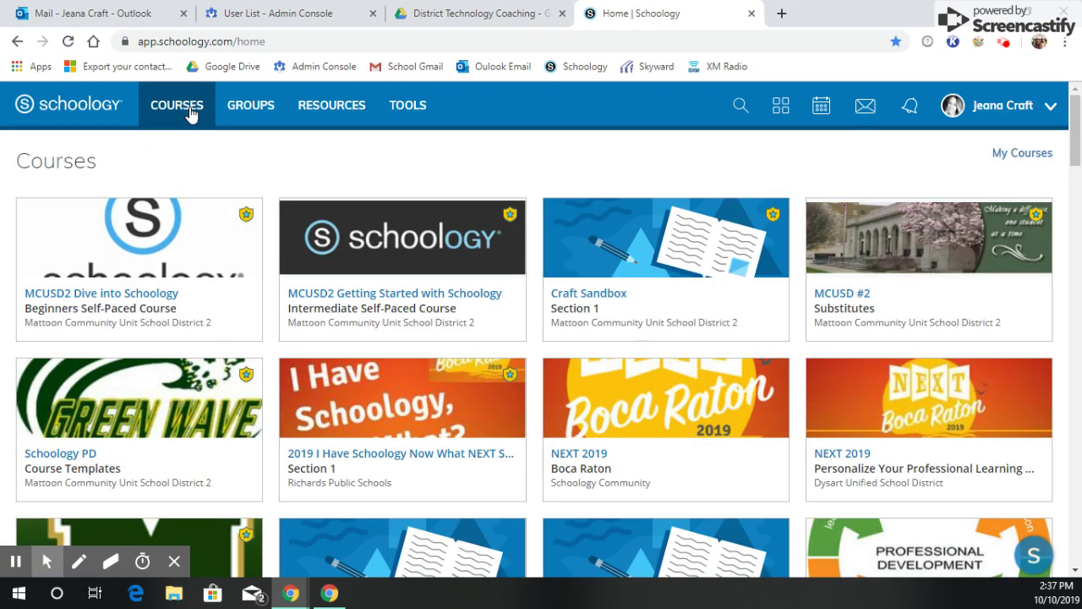
pyautogui.click(1018, 156)
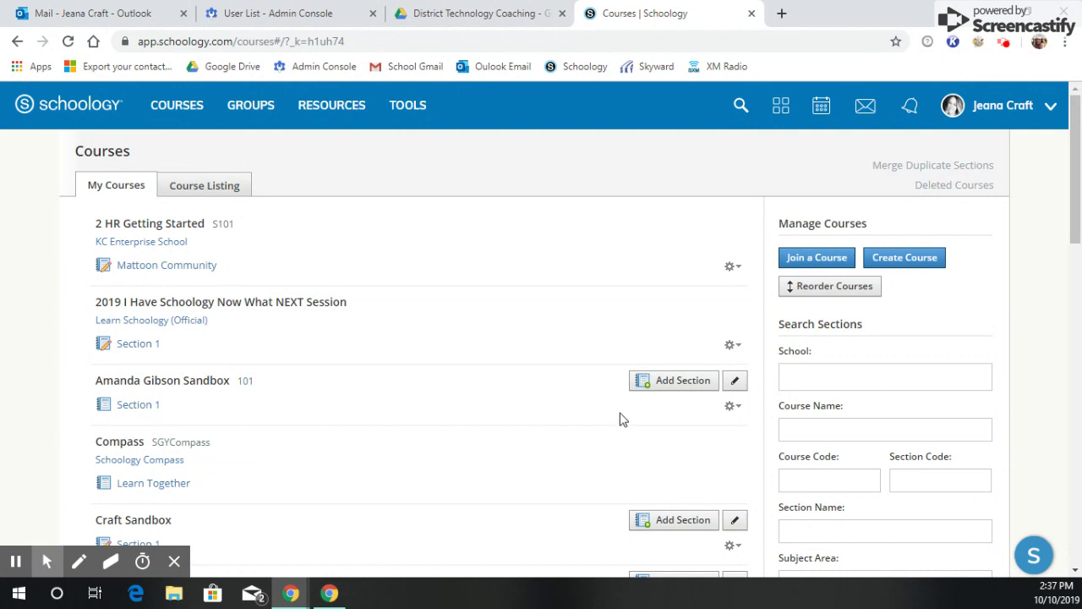
pyautogui.click(910, 267)
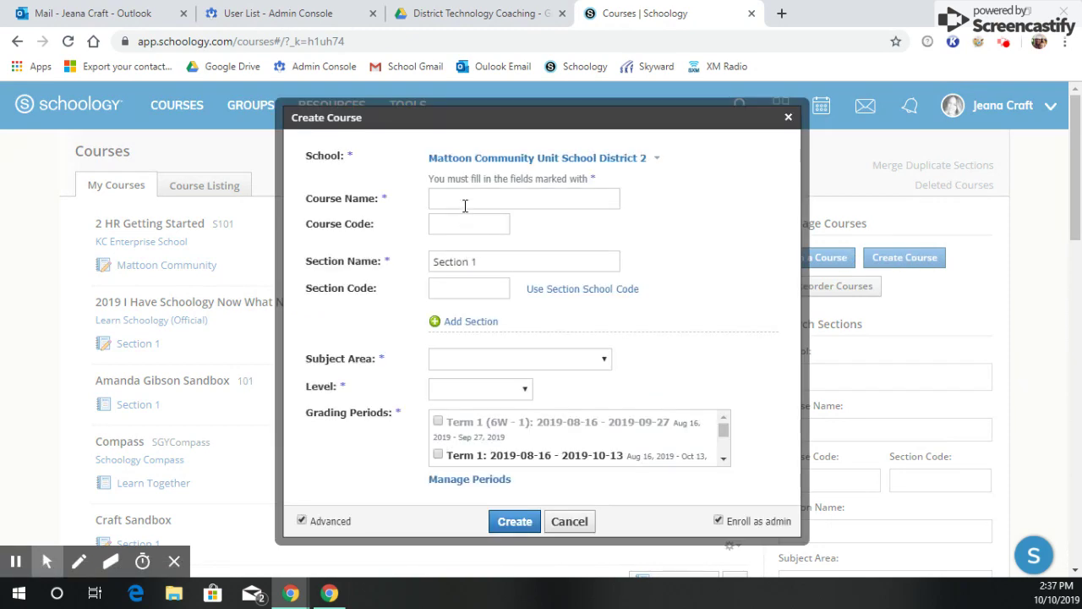
pyautogui.click(464, 201)
pyautogui.write('S')
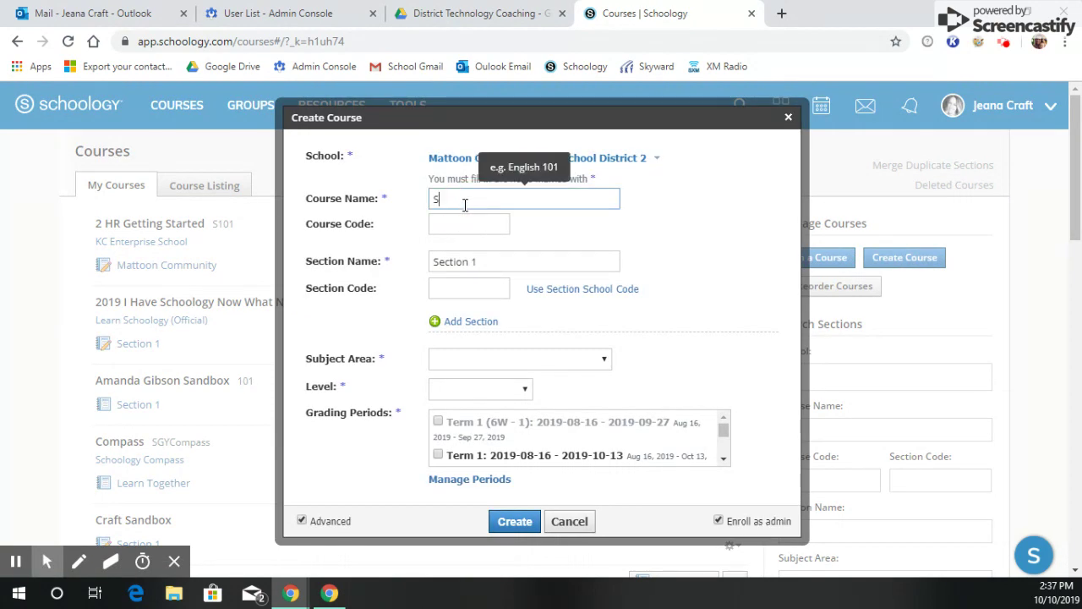
pyautogui.write('Craft Ae')
pyautogui.press('BackSpace')
pyautogui.press('BackSpace')
pyautogui.write('Sandbox')
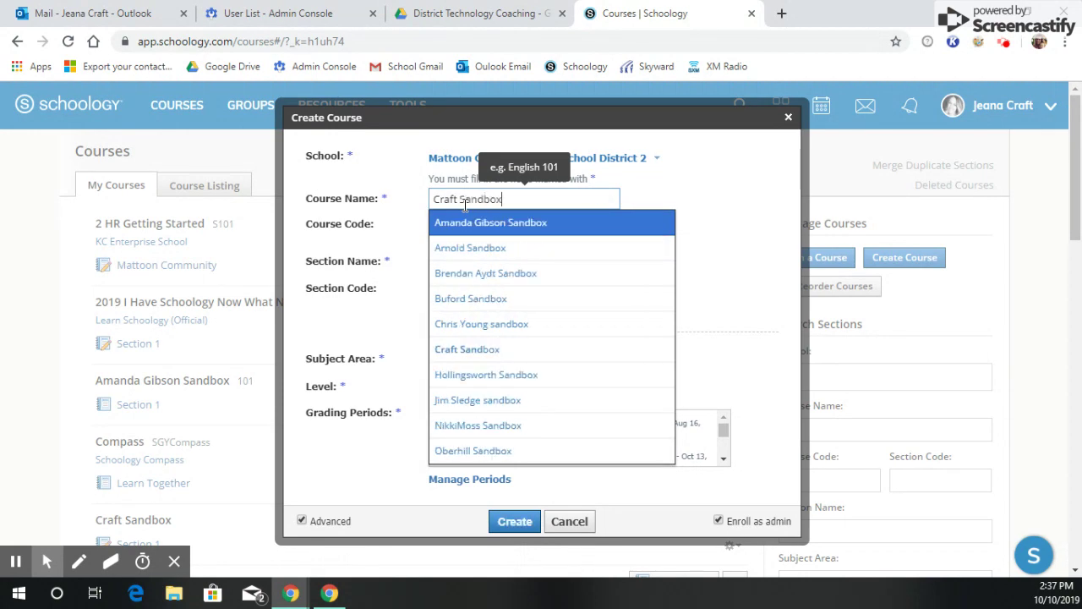
pyautogui.press('Escape')
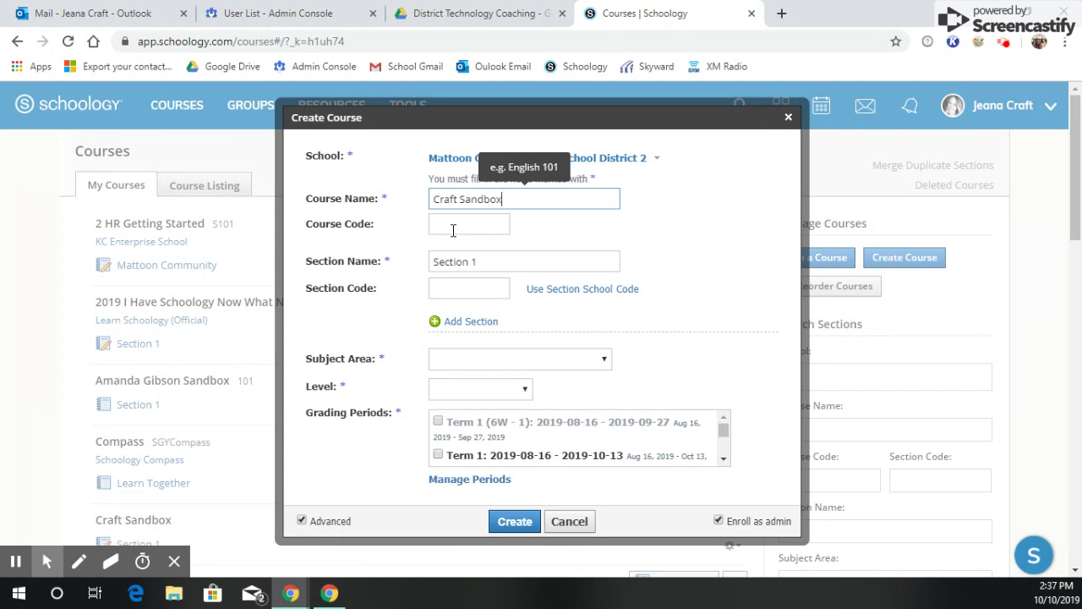
# Keep the section name as Section 1 and set the course's subject area to Technology and its level to None
pyautogui.click(484, 262)
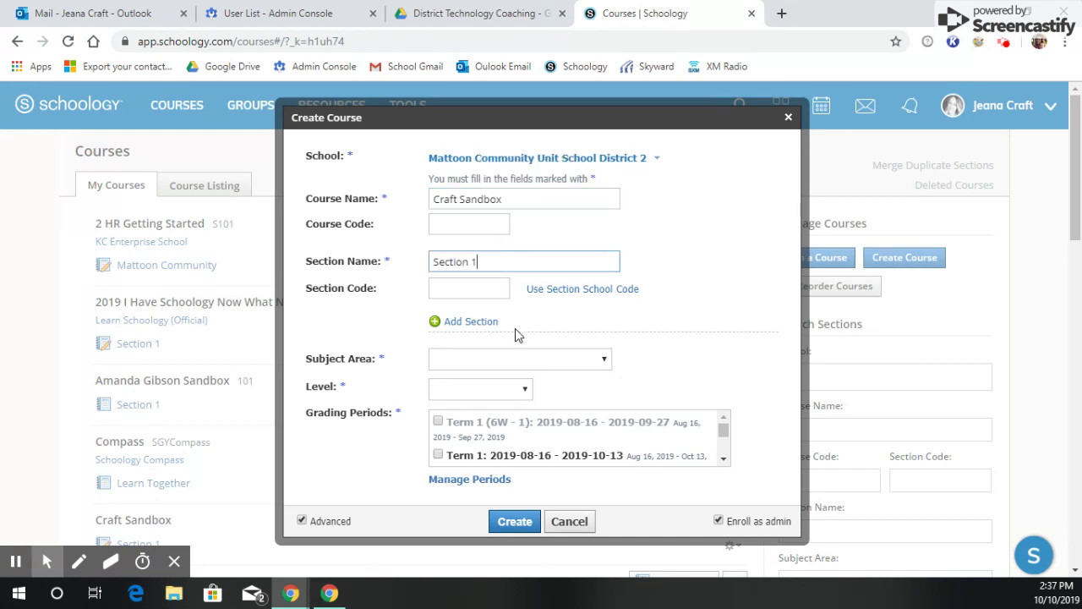
pyautogui.click(508, 359)
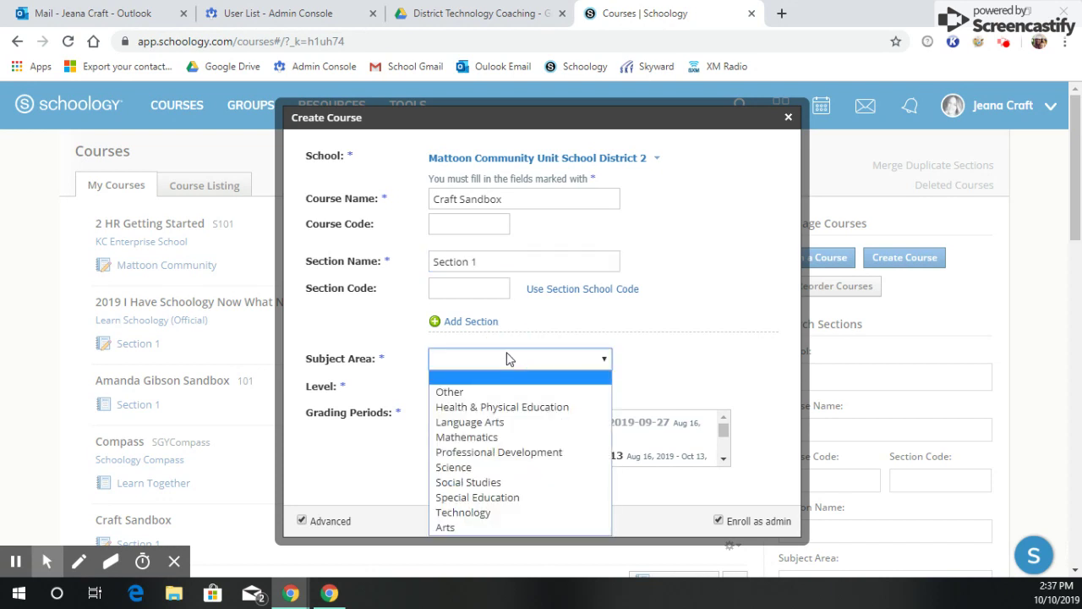
pyautogui.click(499, 512)
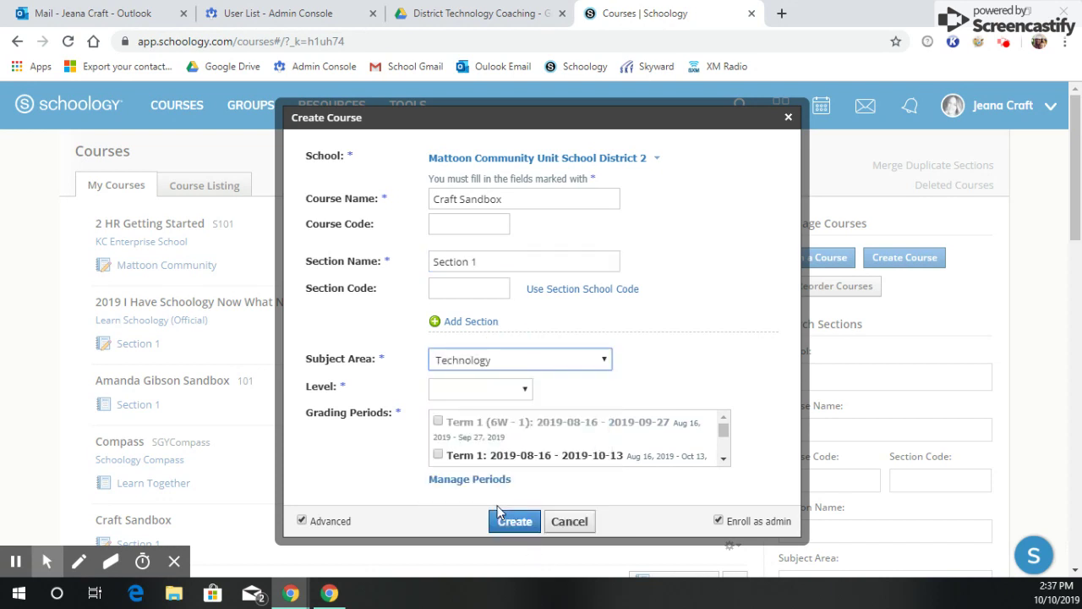
pyautogui.click(483, 393)
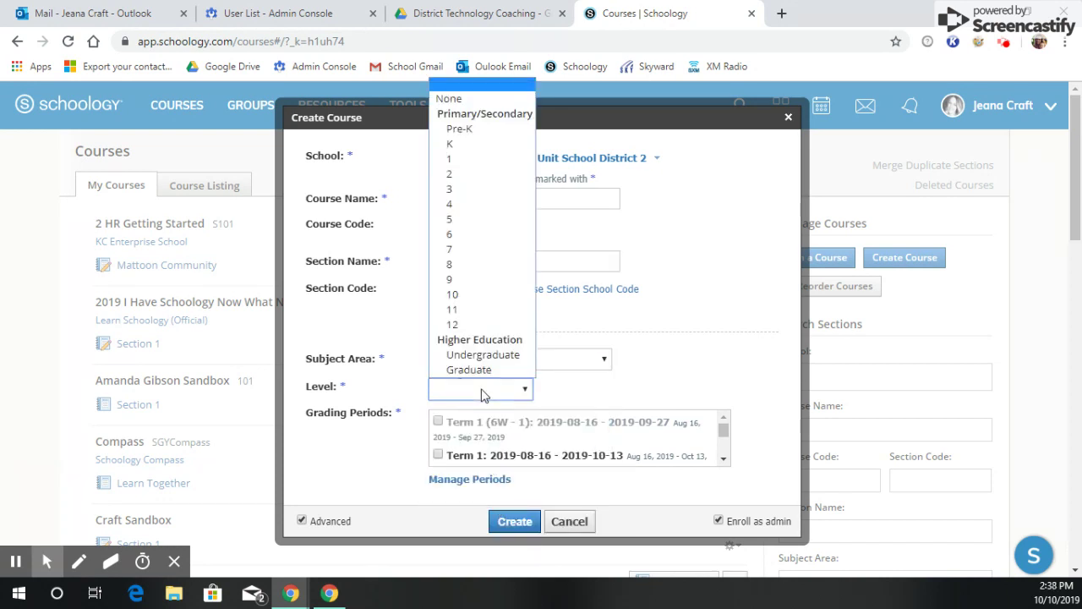
pyautogui.click(473, 96)
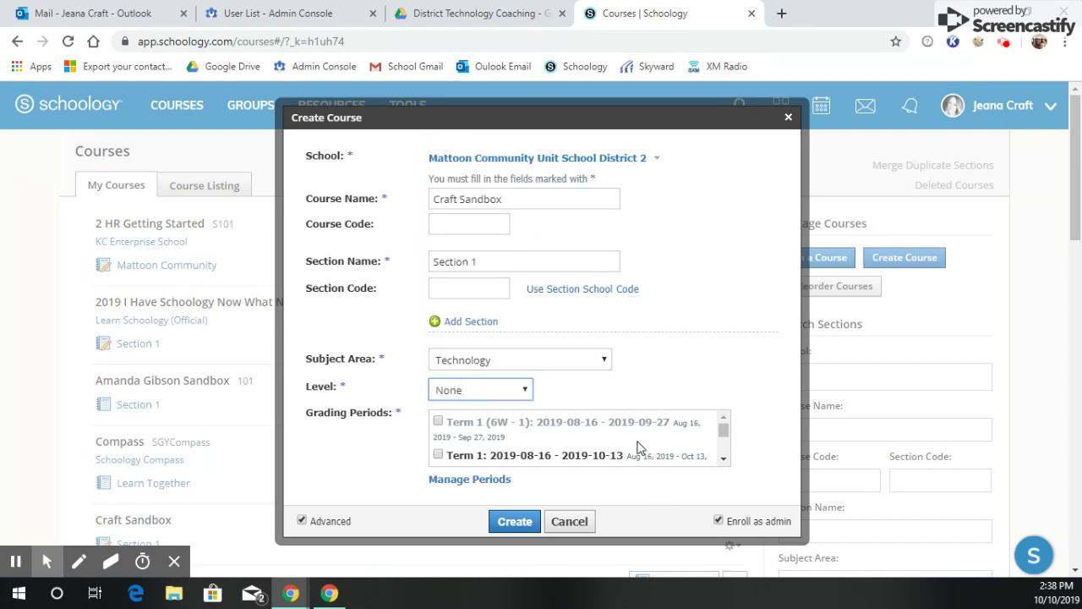
# Choose the Sandbox grading period, May 21, 2019 to May 21, 2028, and create the course
pyautogui.scroll(-6, 639, 448)
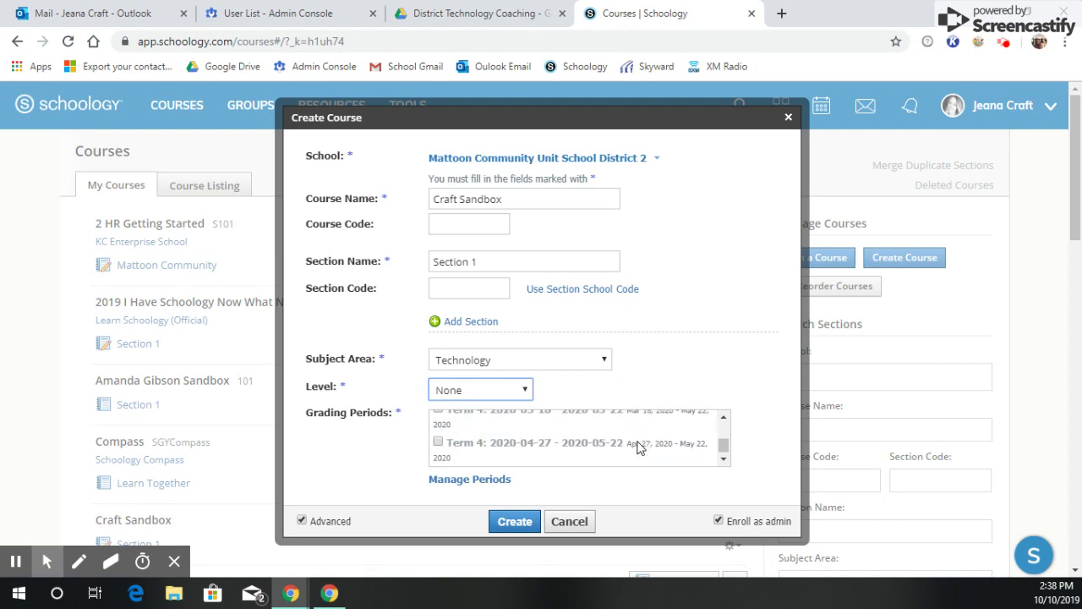
pyautogui.click(438, 454)
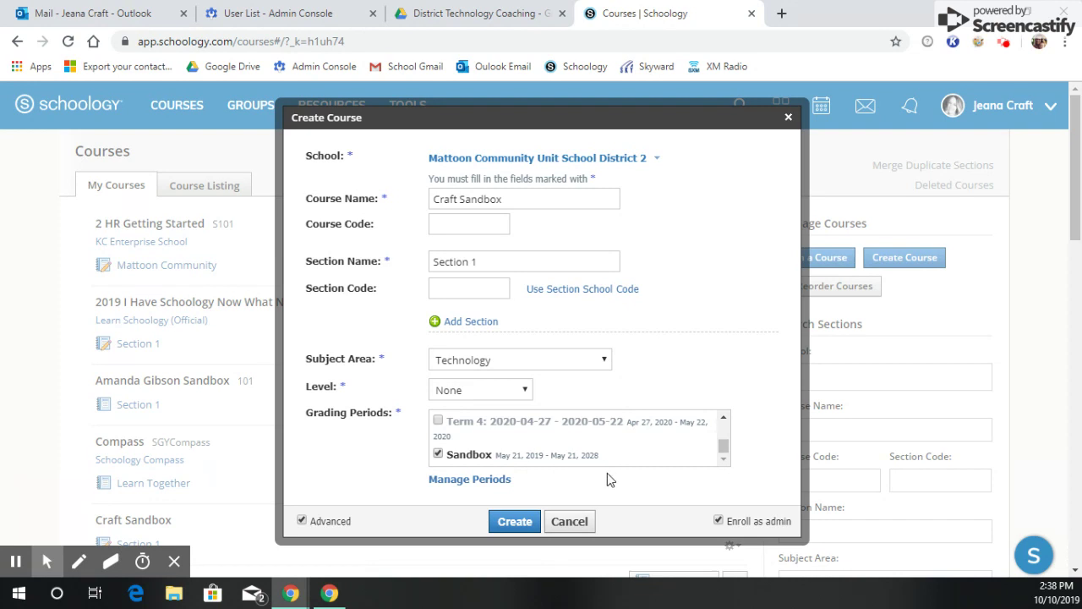
pyautogui.click(493, 523)
pyautogui.click(518, 521)
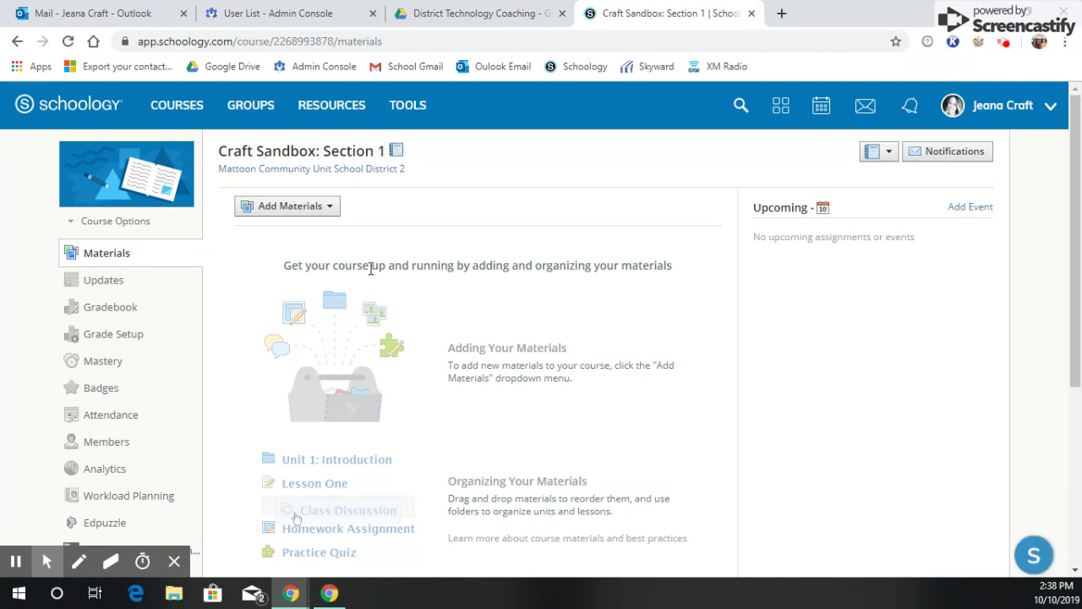
# Start a new folder in the course materials, title it Technology Resources and give it the purple color
pyautogui.click(311, 212)
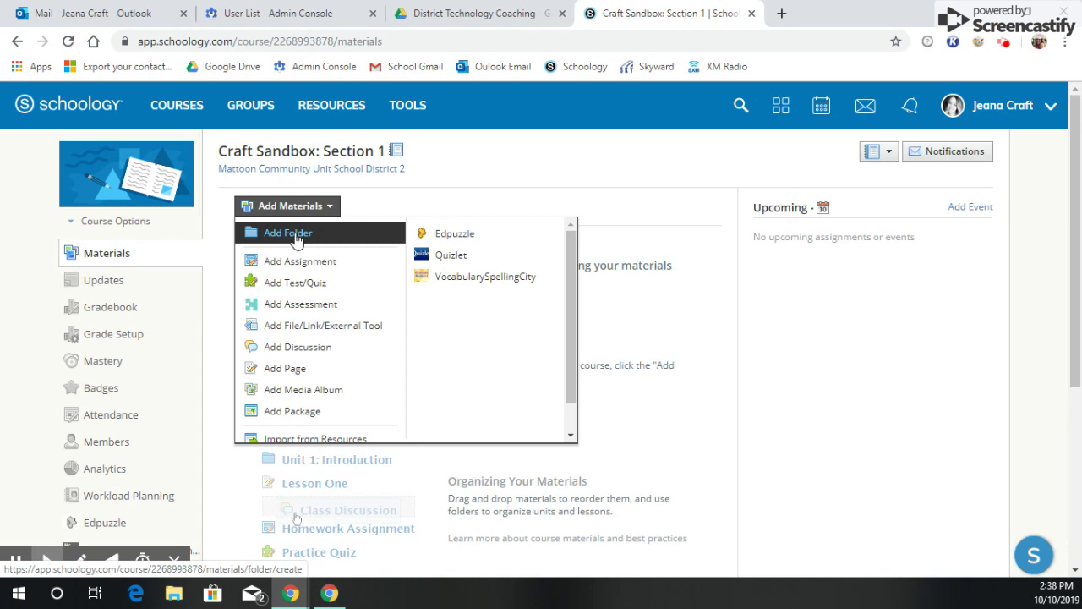
pyautogui.click(296, 236)
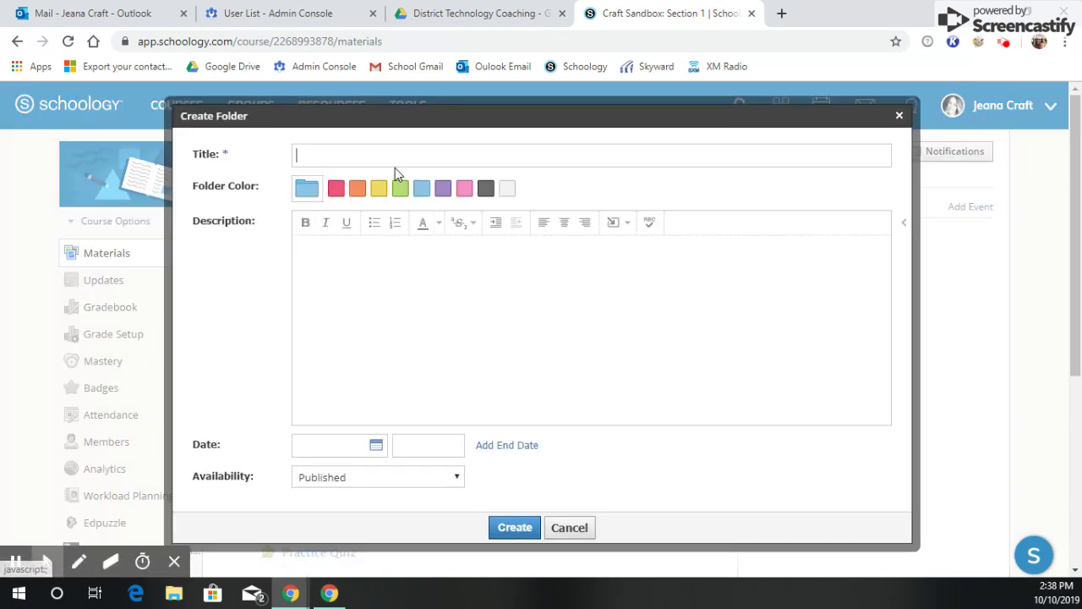
pyautogui.click(400, 158)
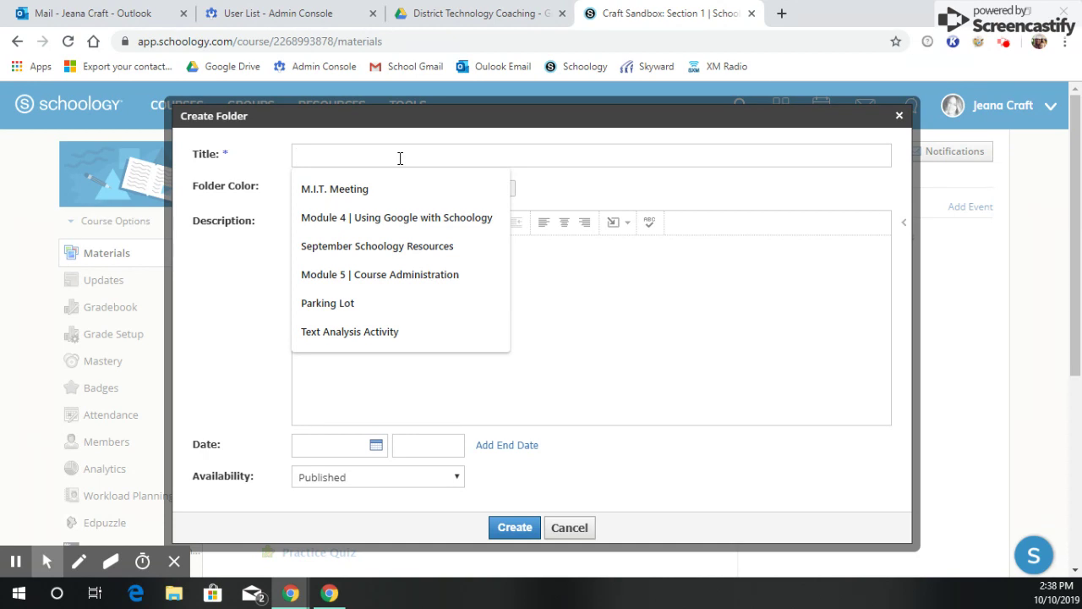
pyautogui.write('E')
pyautogui.press('BackSpace')
pyautogui.write('GTe')
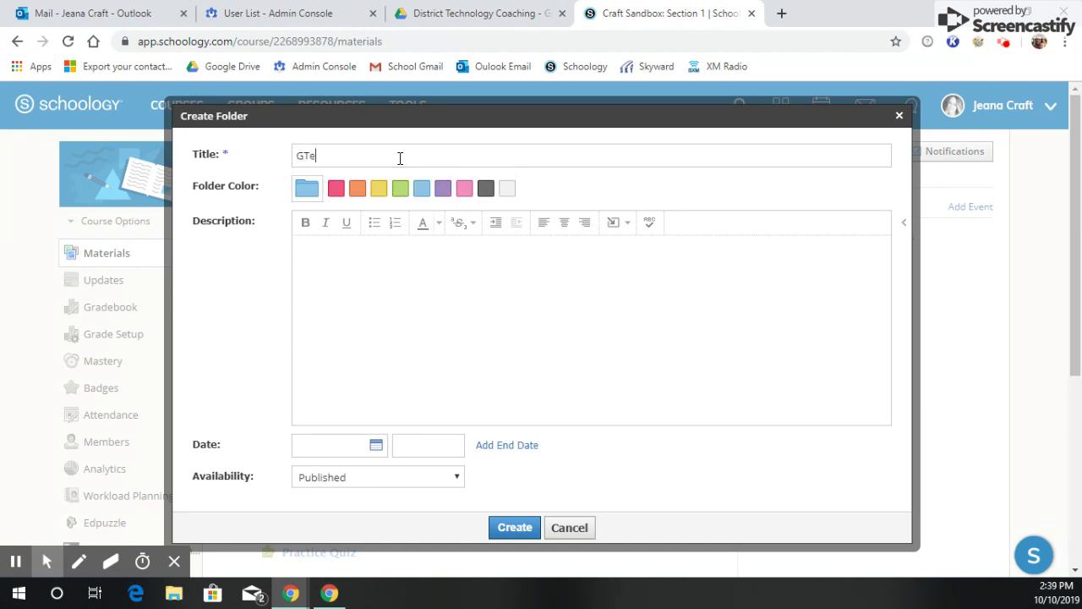
pyautogui.press('BackSpace')
pyautogui.press('BackSpace')
pyautogui.write('Te')
pyautogui.press('BackSpace')
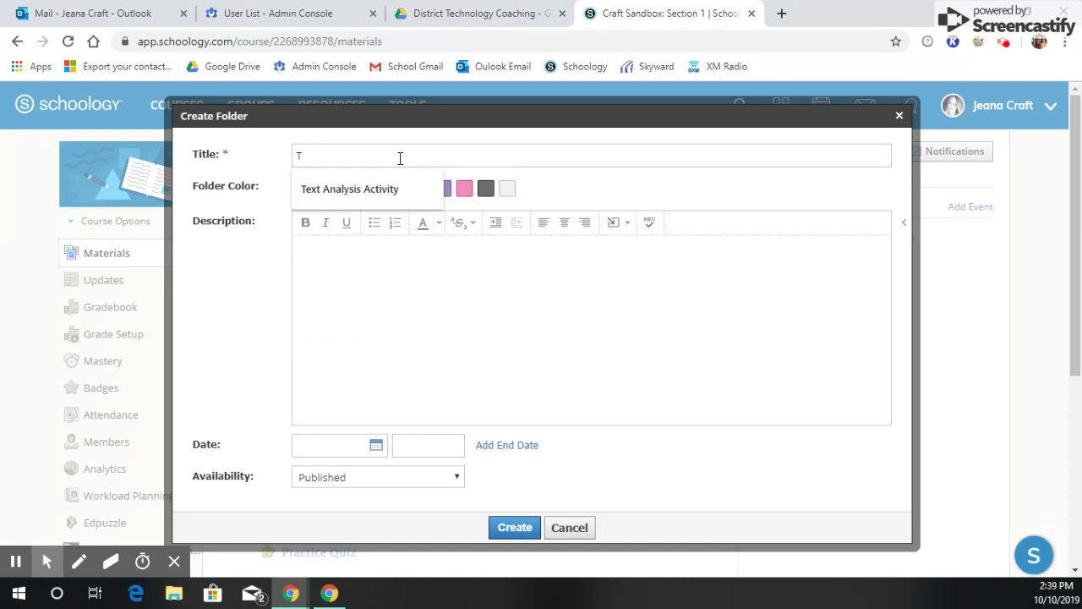
pyautogui.write('echnology')
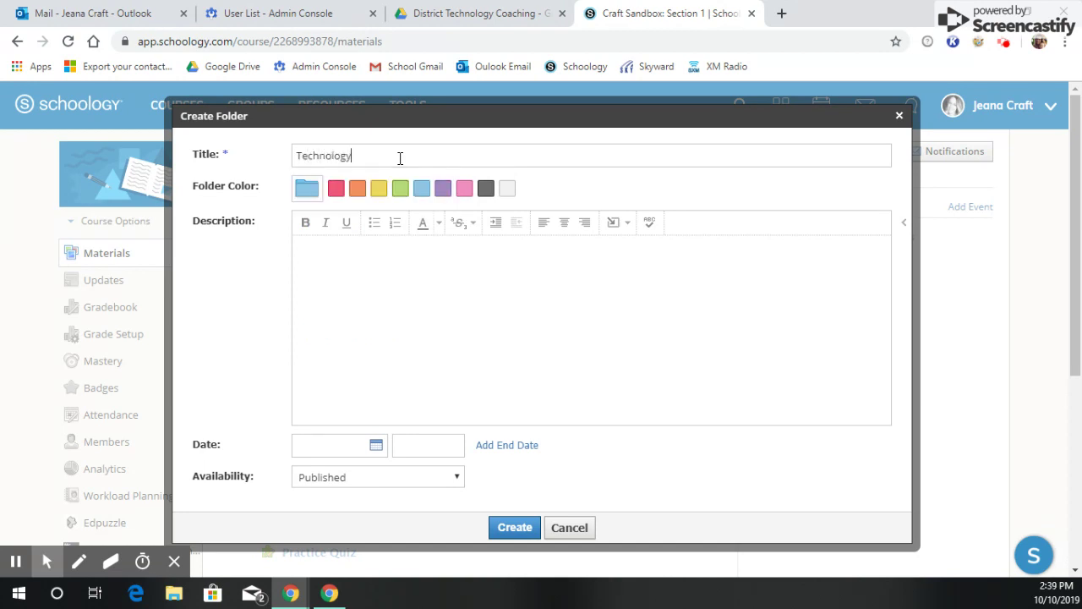
pyautogui.write(' Resource')
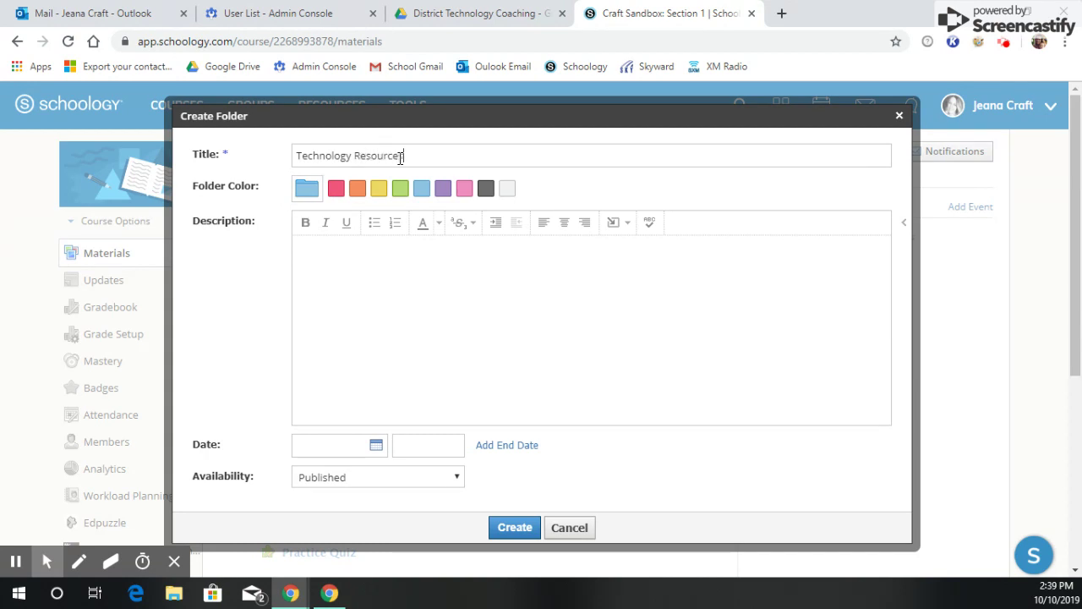
pyautogui.write('s')
pyautogui.click(443, 188)
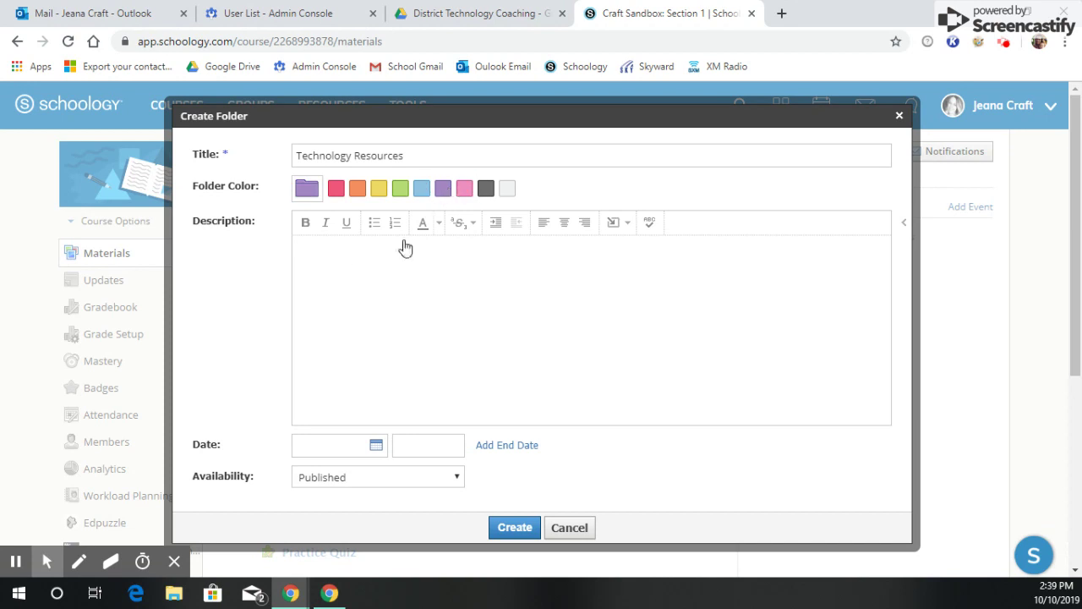
# Enter the folder description "Resources related to the technology"
pyautogui.click(344, 258)
pyautogui.write('Resources related to the technolgo')
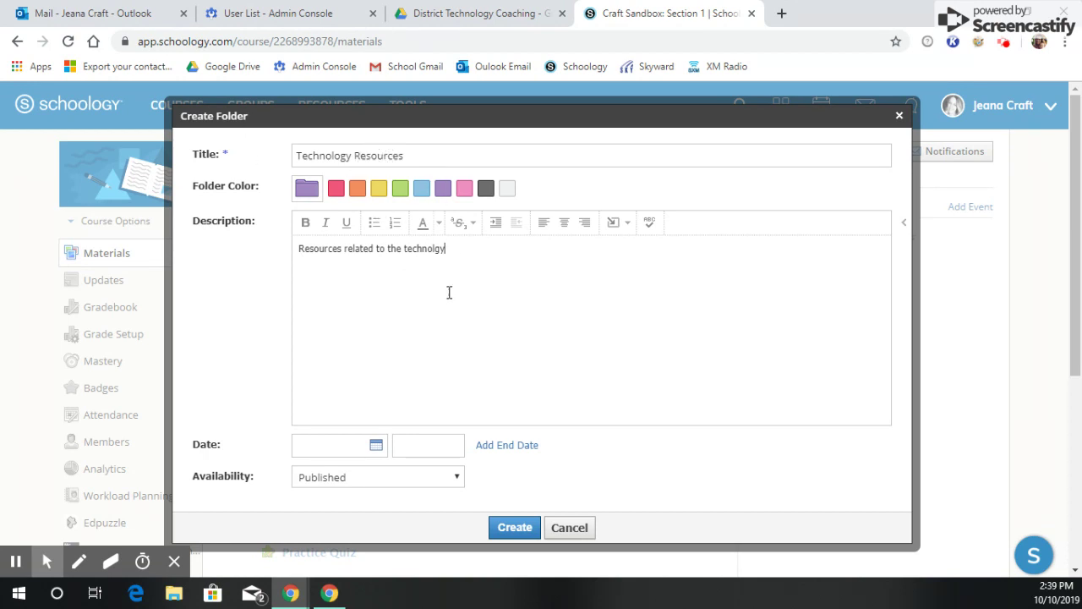
pyautogui.click(437, 248)
pyautogui.write('o')
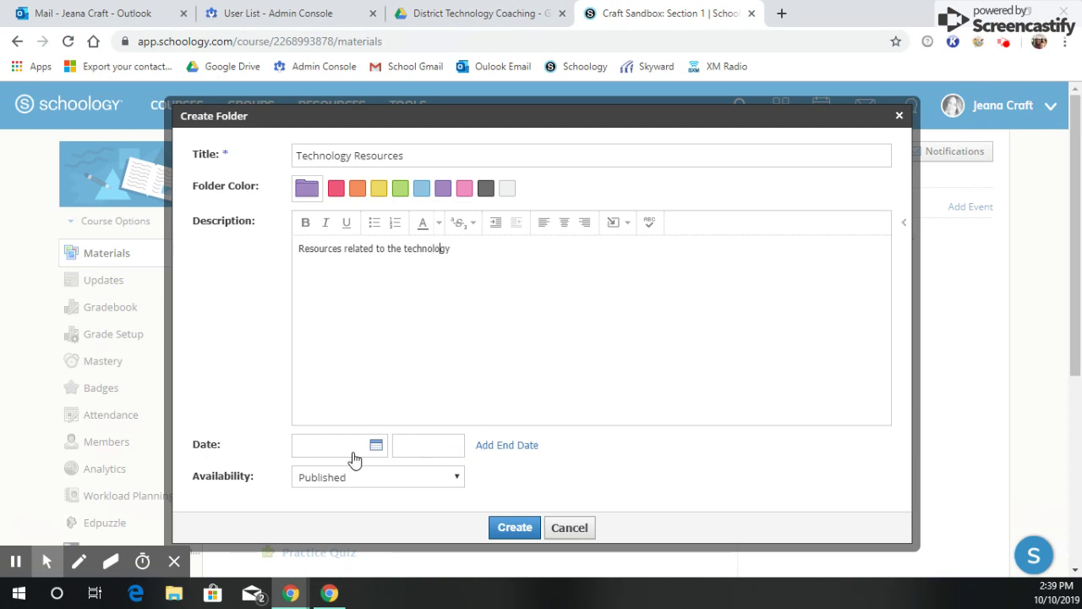
# Set the folder's date to 10/10/19 and its availability to Unpublished, and create the folder
pyautogui.click(380, 448)
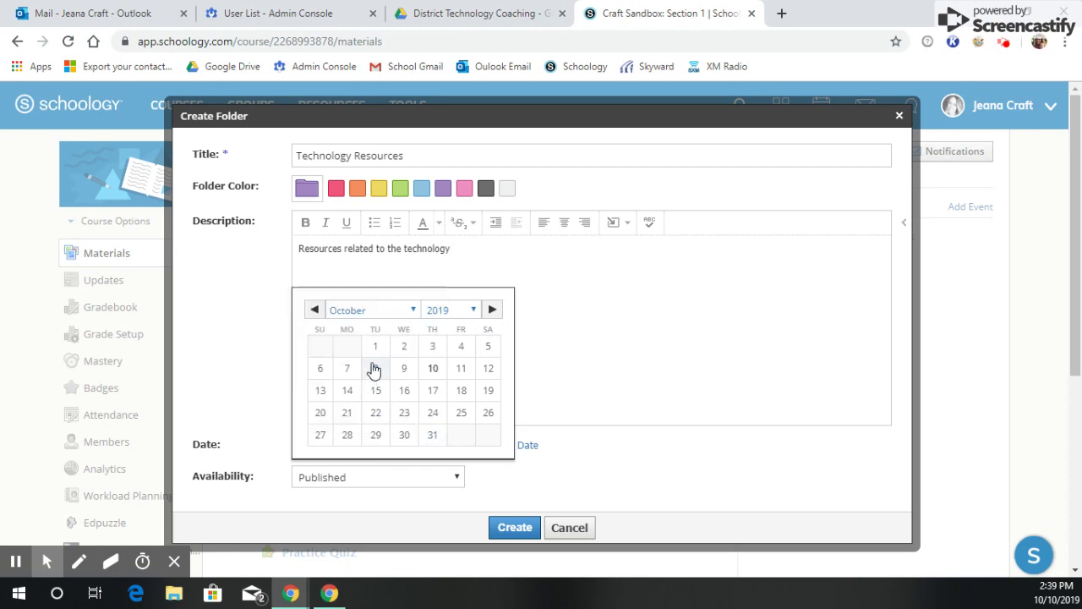
pyautogui.click(432, 368)
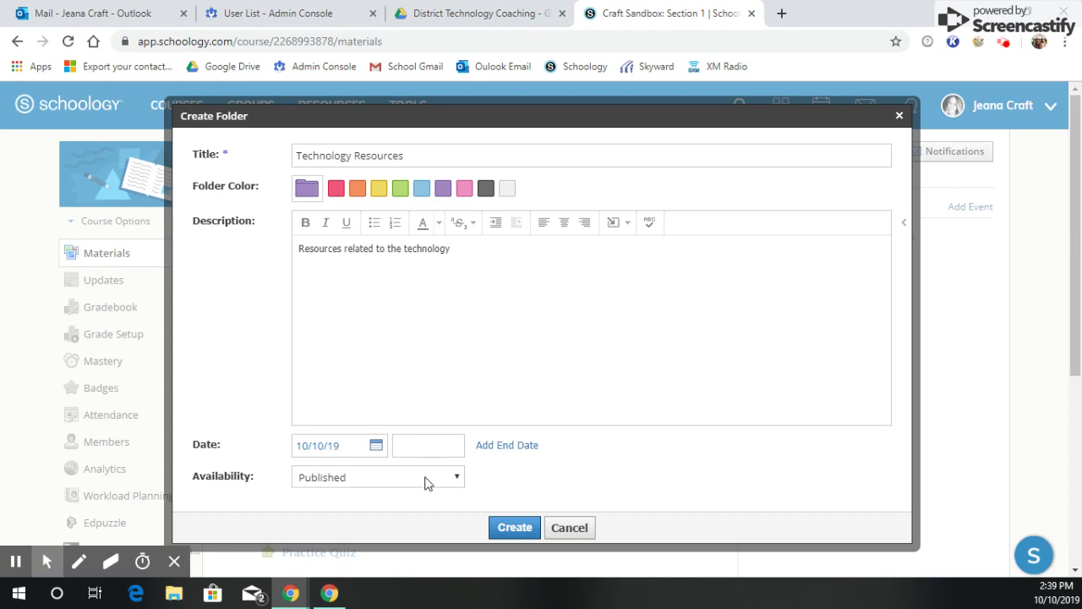
pyautogui.click(378, 480)
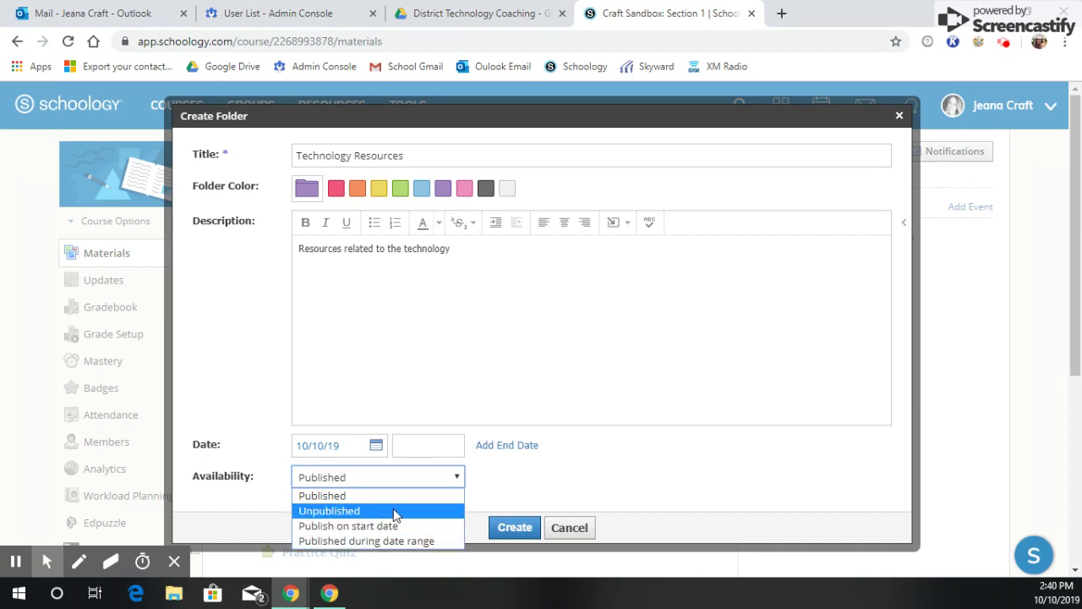
pyautogui.click(393, 510)
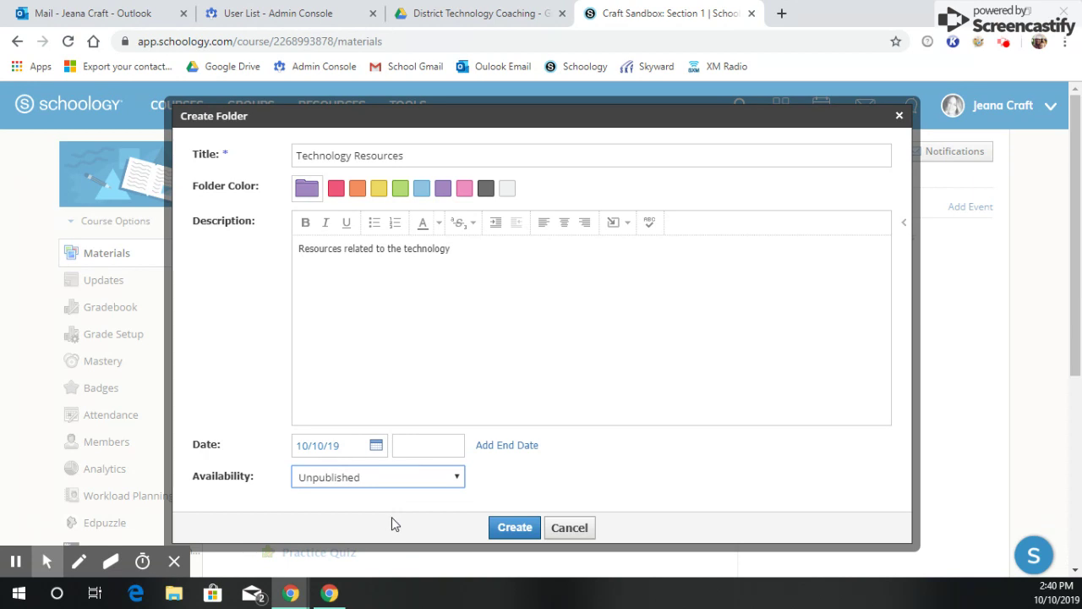
pyautogui.click(514, 527)
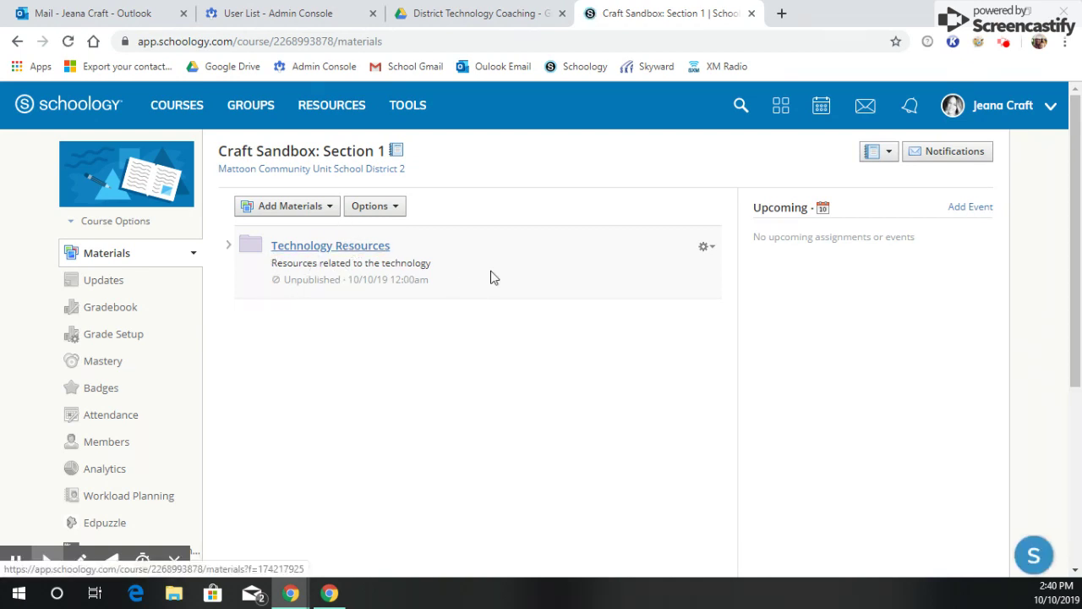
# Publish the Technology Resources folder and reload the course materials page
pyautogui.click(705, 250)
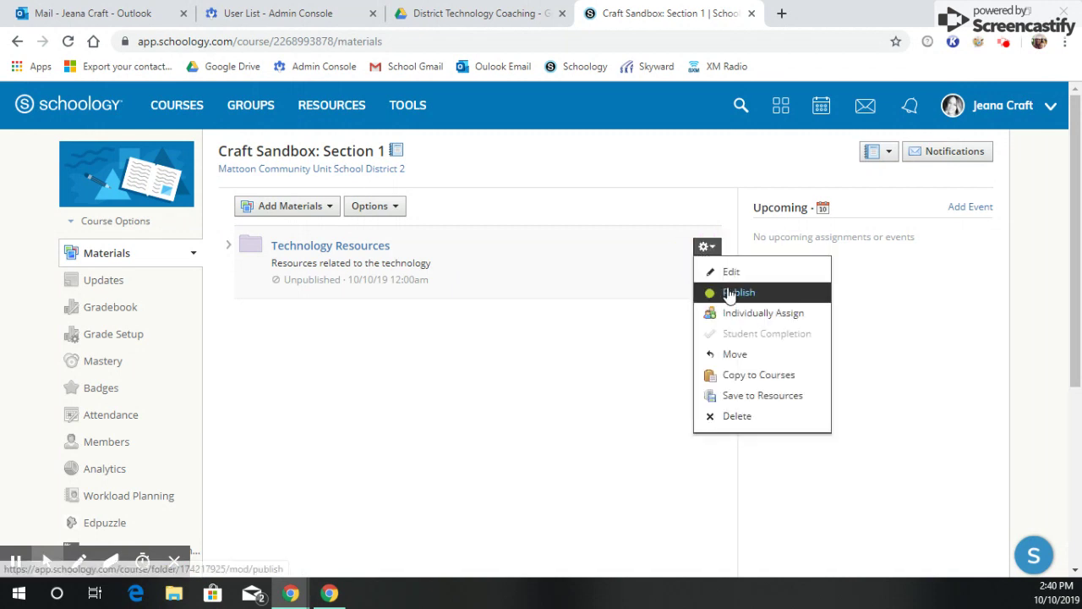
pyautogui.click(729, 291)
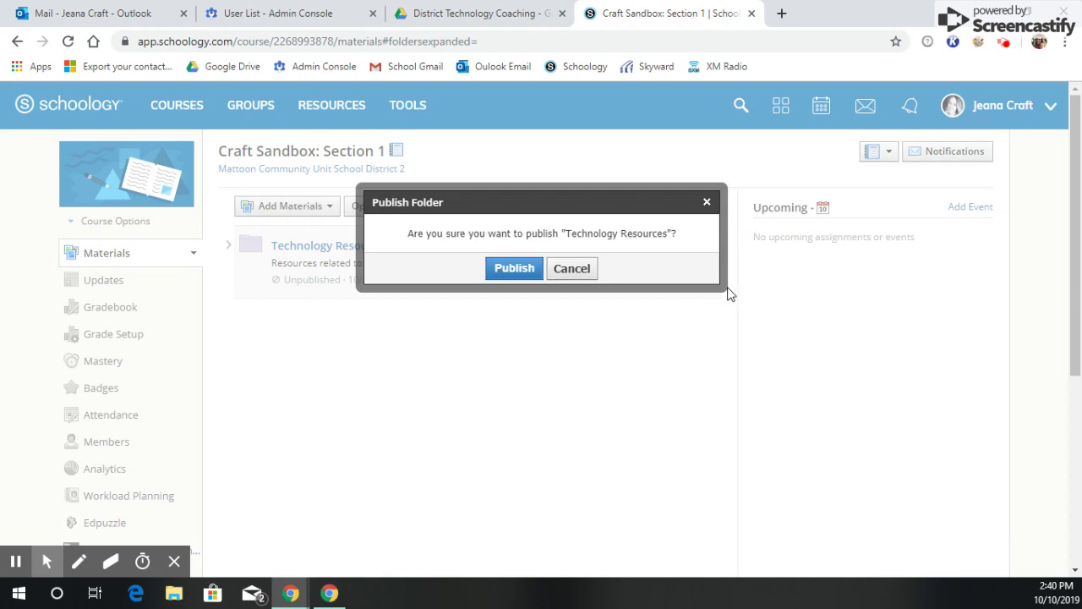
pyautogui.click(514, 268)
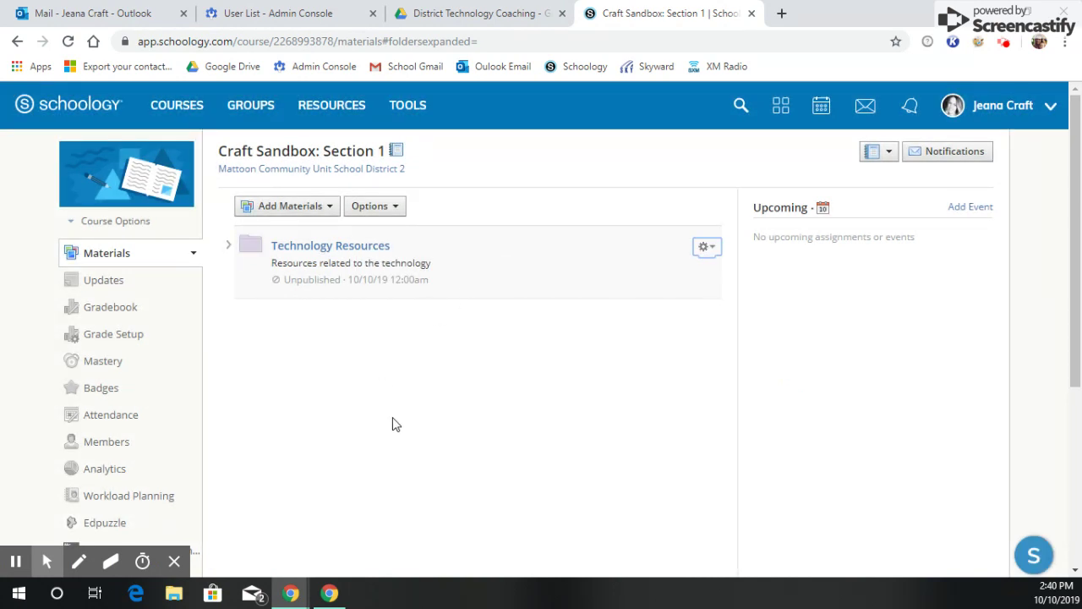
pyautogui.click(68, 41)
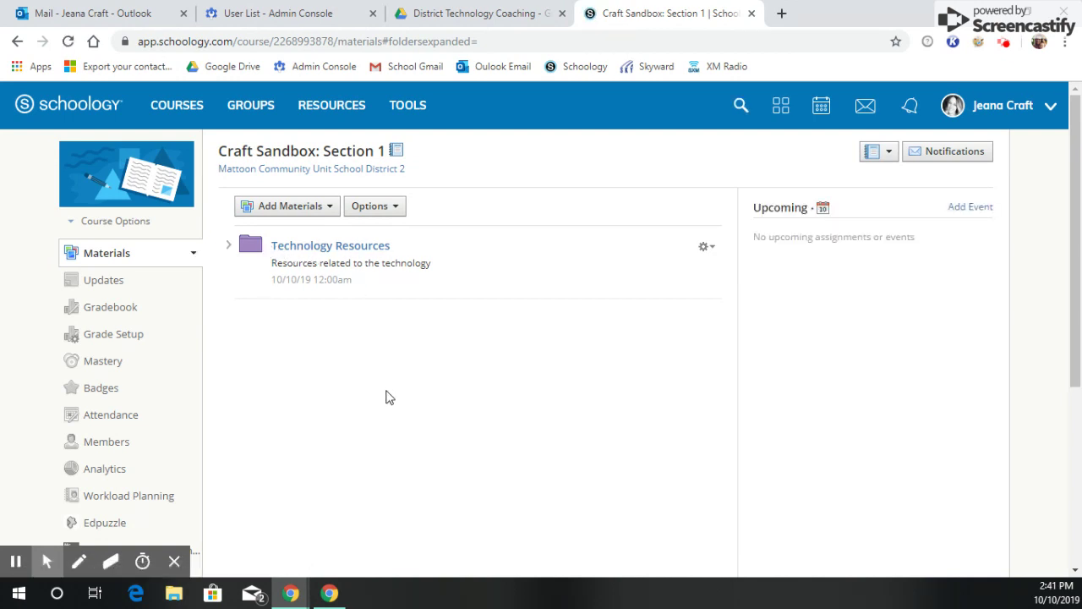
# Open the Technology Resources folder and look over the types of material that can be added inside it
pyautogui.click(351, 251)
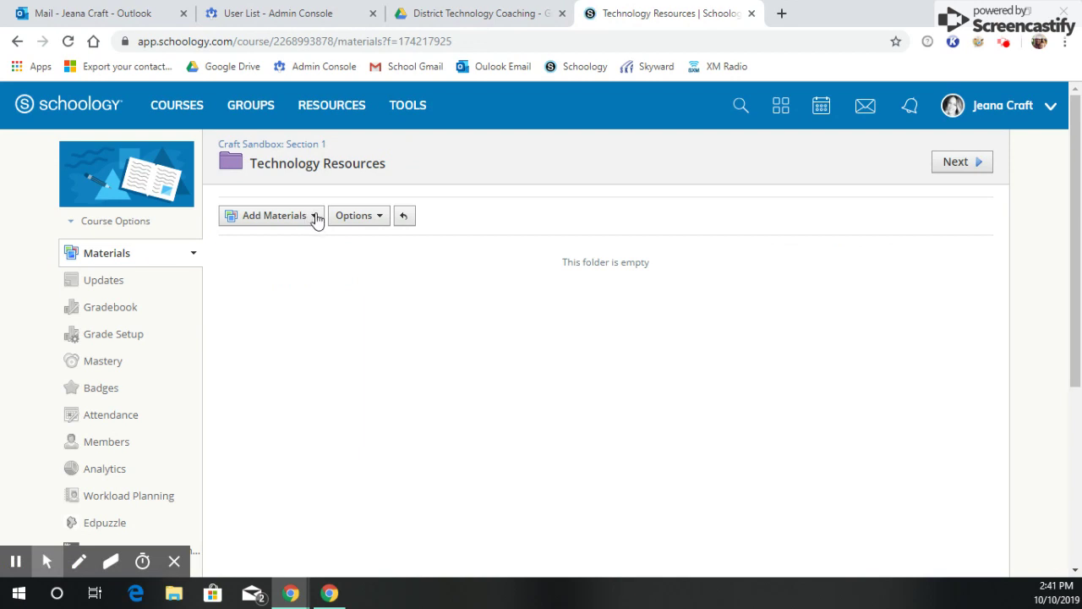
pyautogui.click(311, 216)
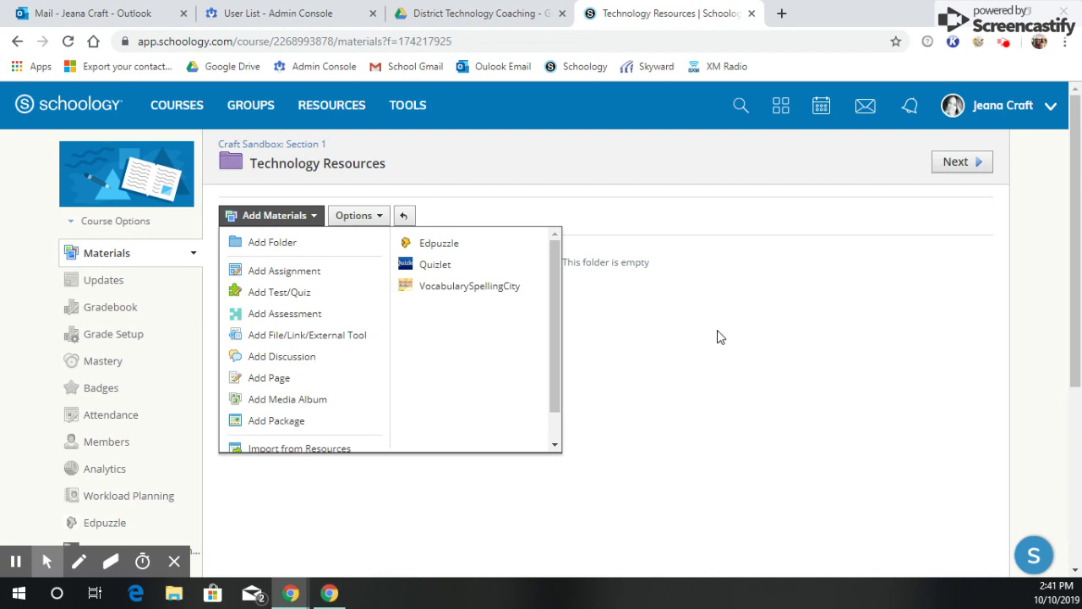
pyautogui.click(684, 348)
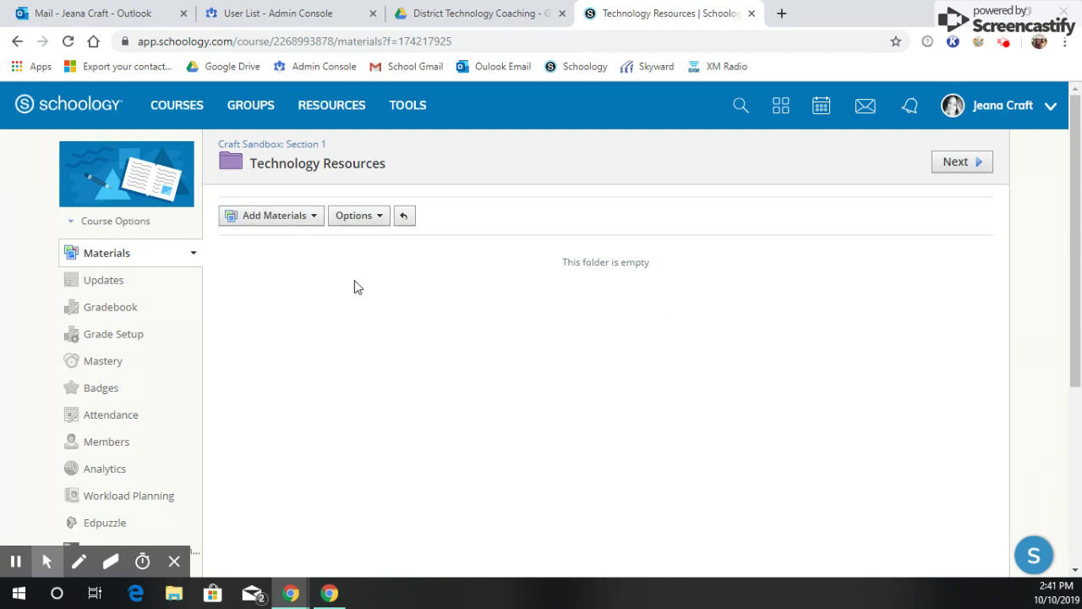